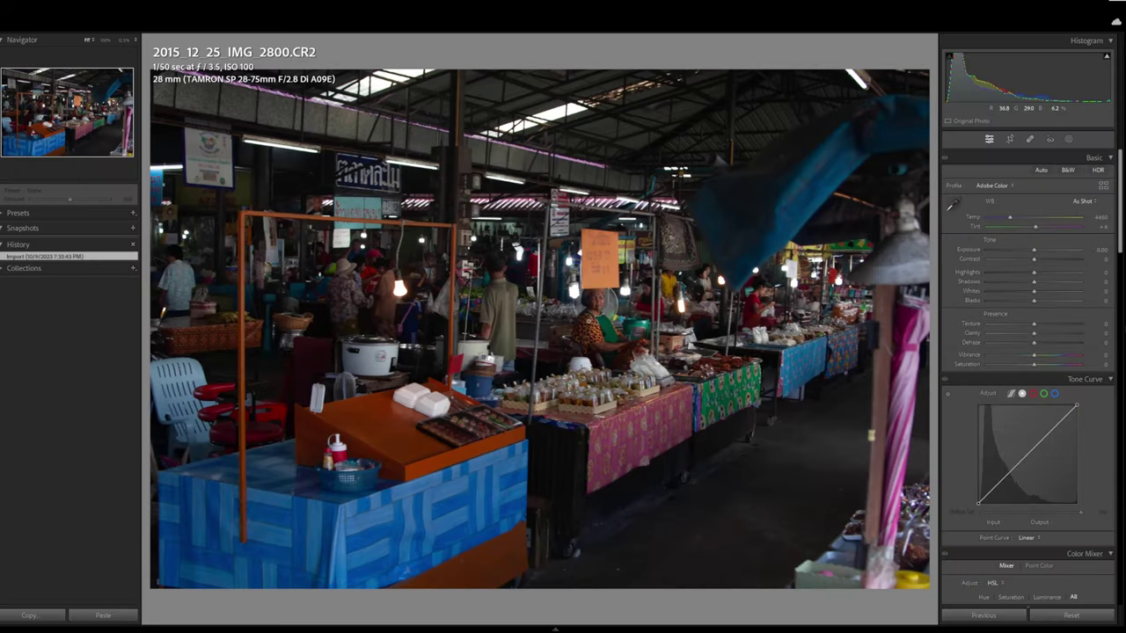
# Collapse the History panel and toggle the photo between black-and-white and colour.
pyautogui.click(18, 244)
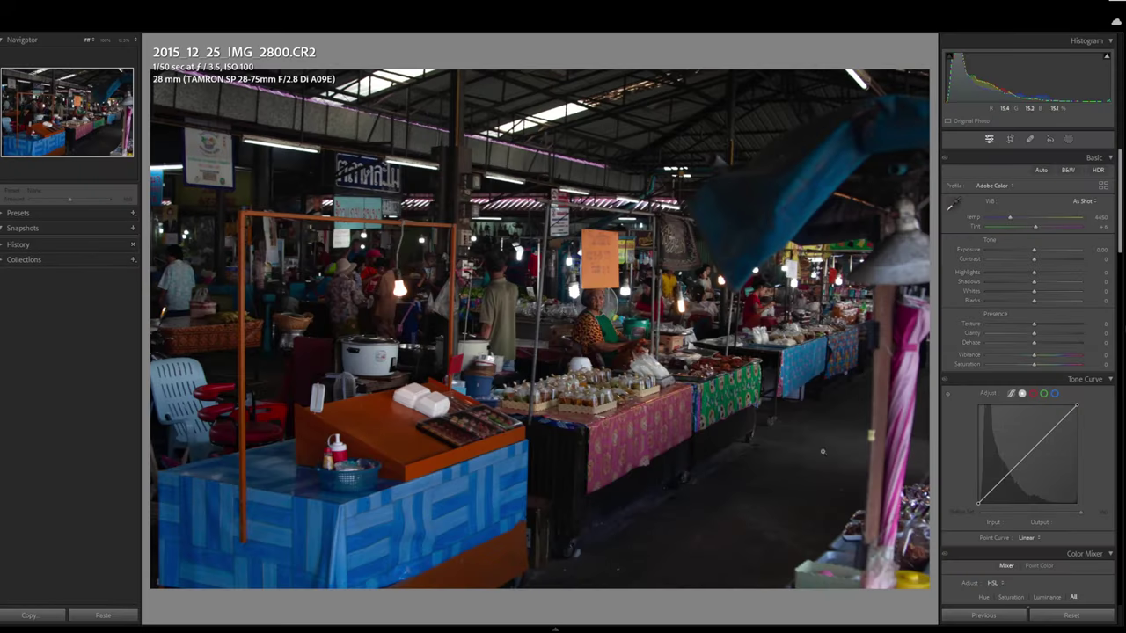
pyautogui.click(1065, 170)
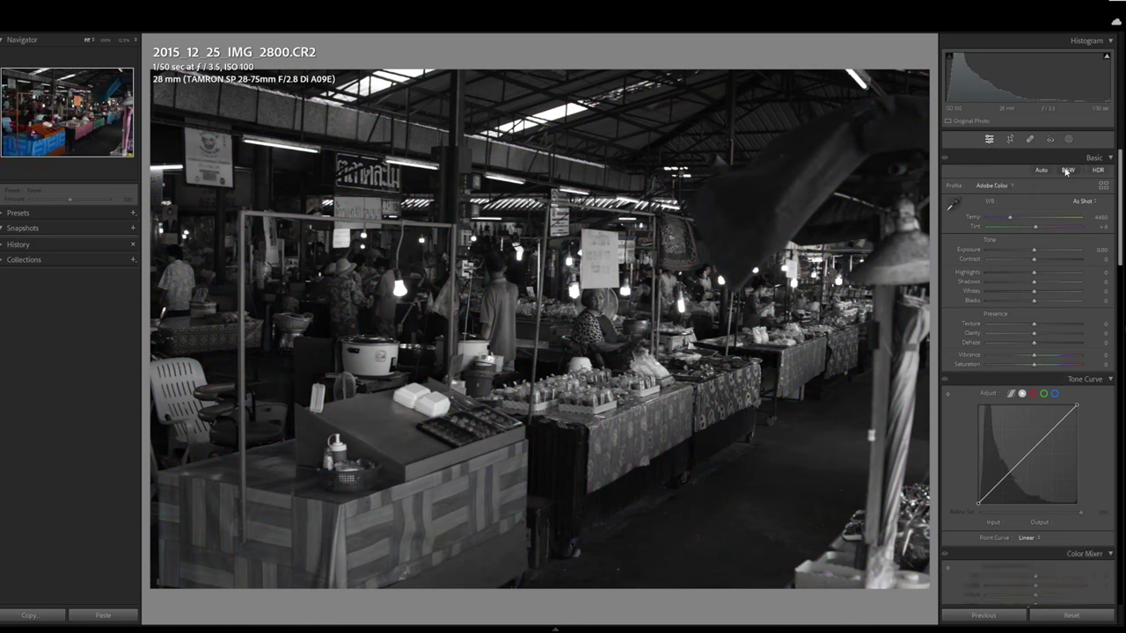
pyautogui.click(1066, 170)
pyautogui.click(1065, 171)
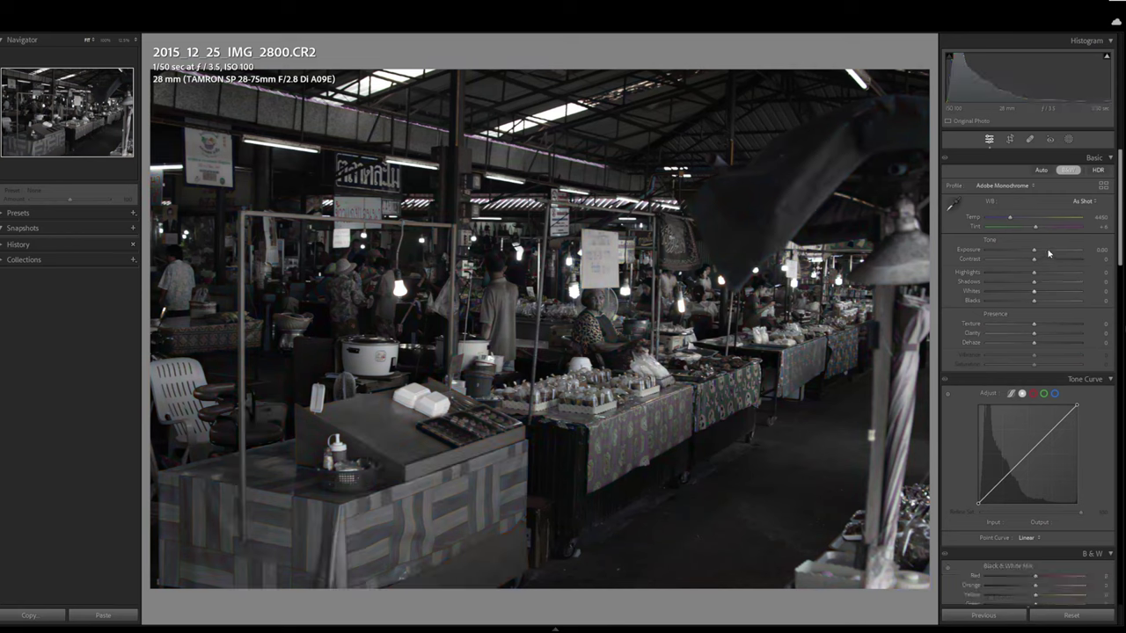
# Raise Exposure to +1.43, add contrast, and return the photo to colour.
pyautogui.moveTo(1034, 250); pyautogui.dragTo(1049, 253)
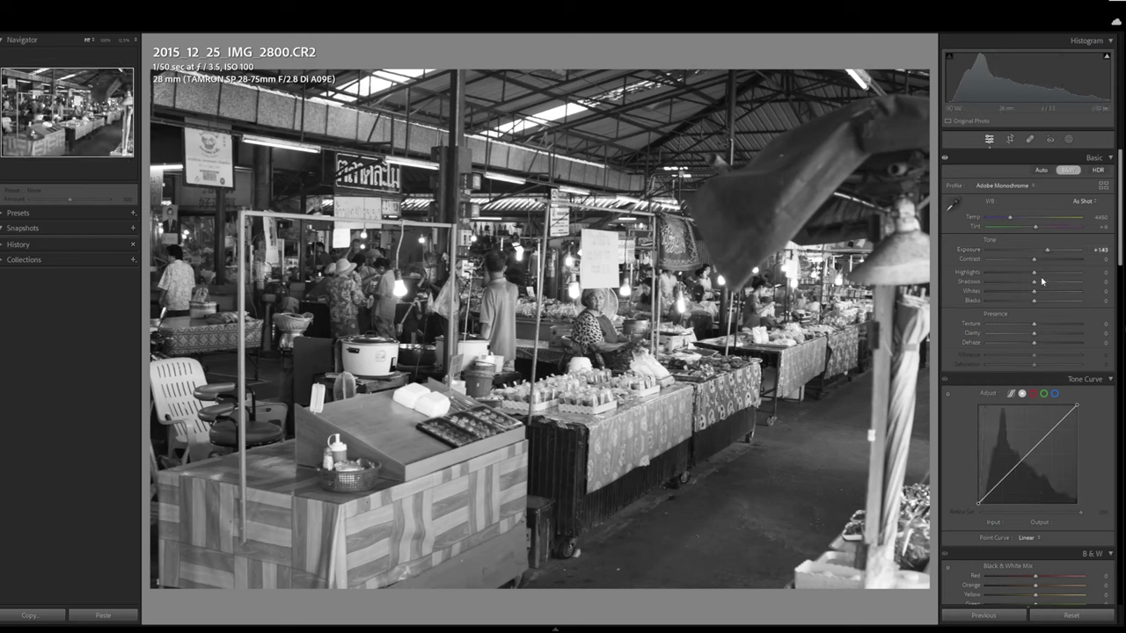
pyautogui.moveTo(1038, 264); pyautogui.dragTo(1045, 266)
pyautogui.press('v')
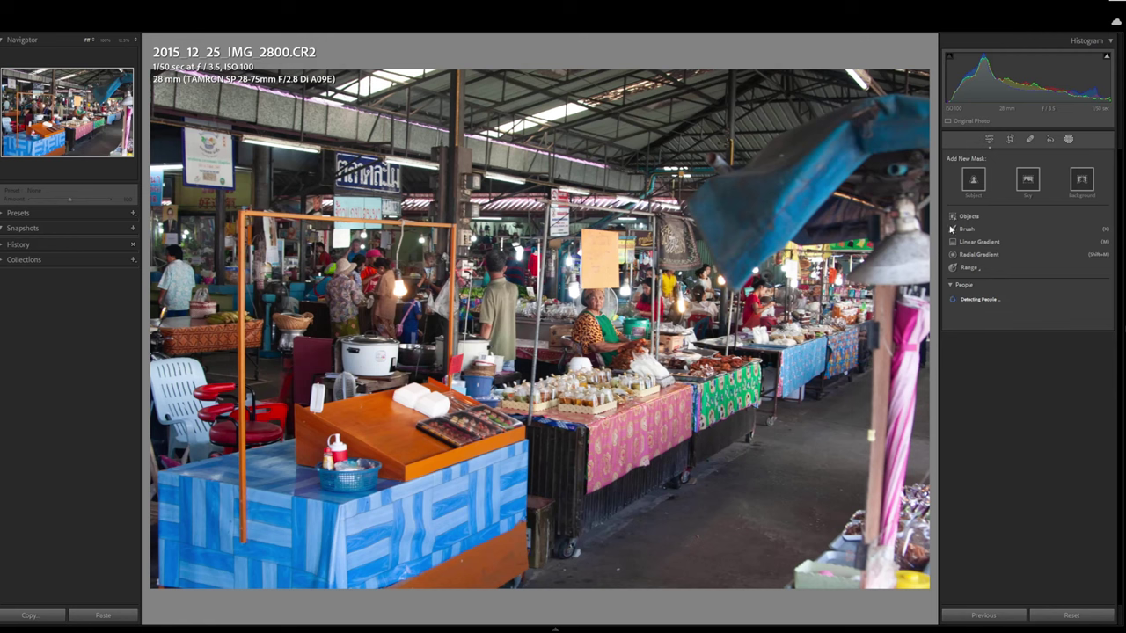
# Draw a radial gradient oval over the vendor and central stalls.
pyautogui.click(976, 254)
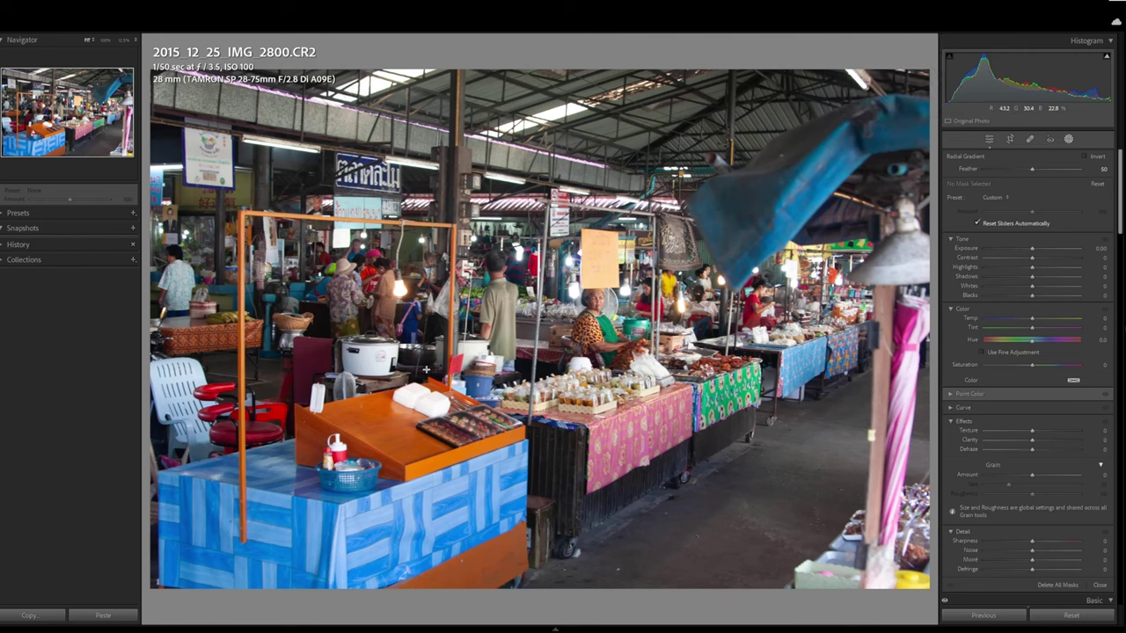
pyautogui.moveTo(425, 367); pyautogui.dragTo(703, 422)
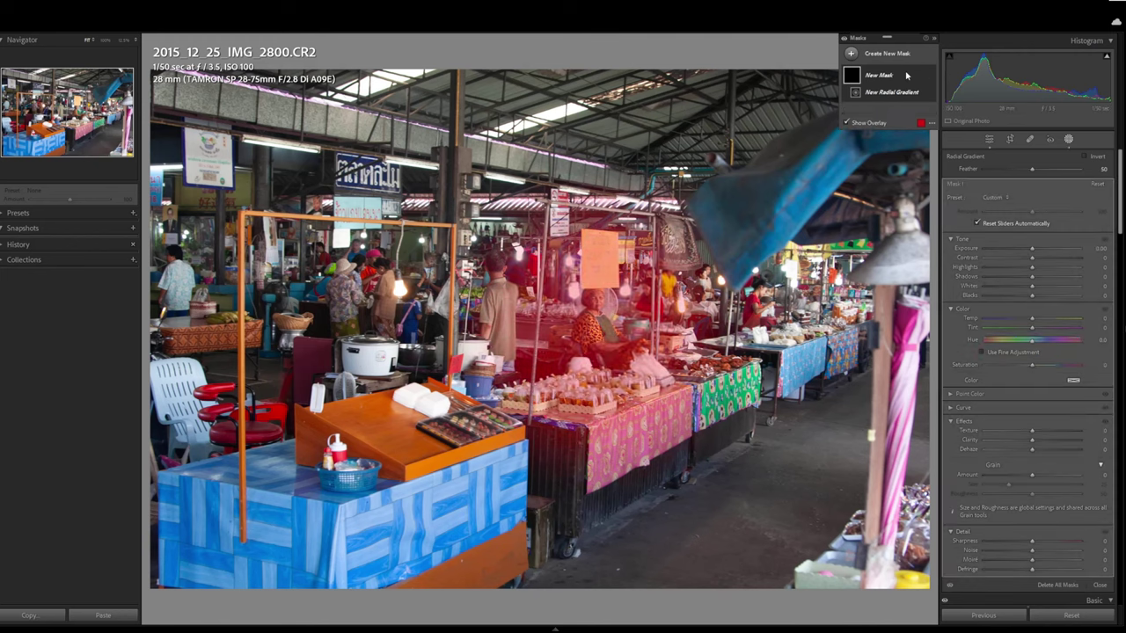
# Invert Mask 1, drop its exposure to -1.94, and deselect the mask.
pyautogui.rightClick(918, 76)
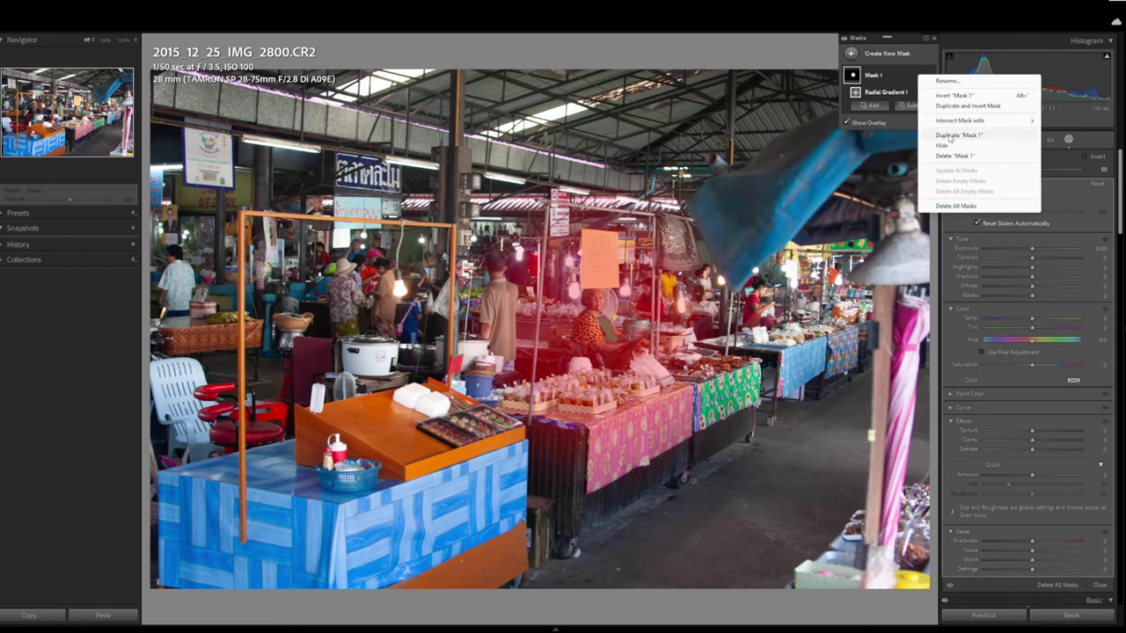
pyautogui.click(956, 95)
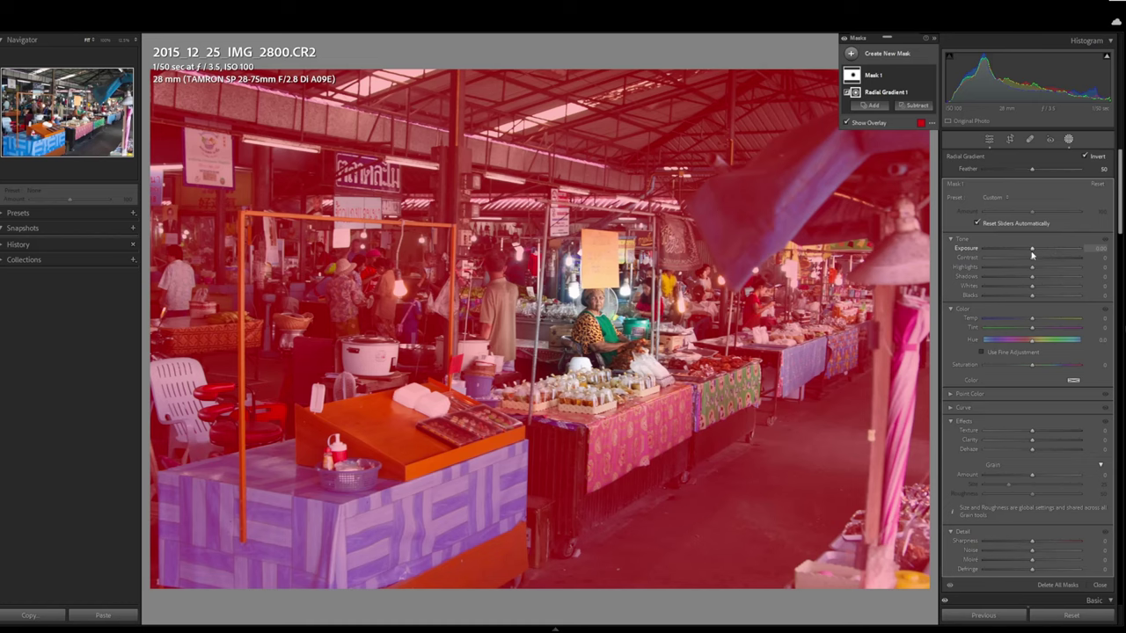
pyautogui.moveTo(1032, 254); pyautogui.dragTo(1010, 253)
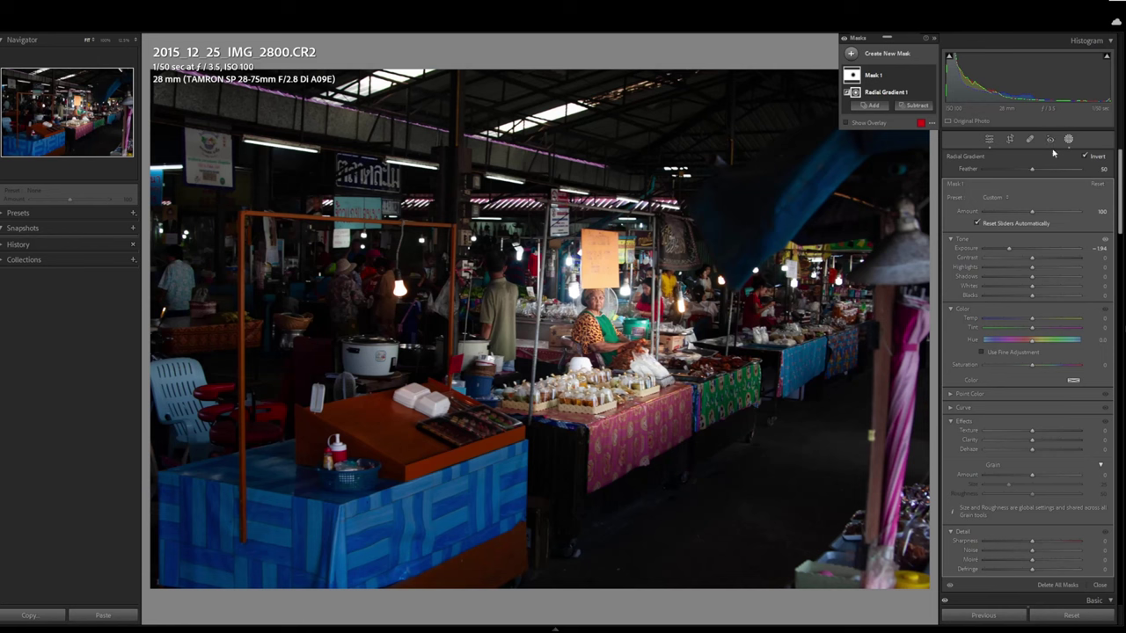
pyautogui.press('Escape')
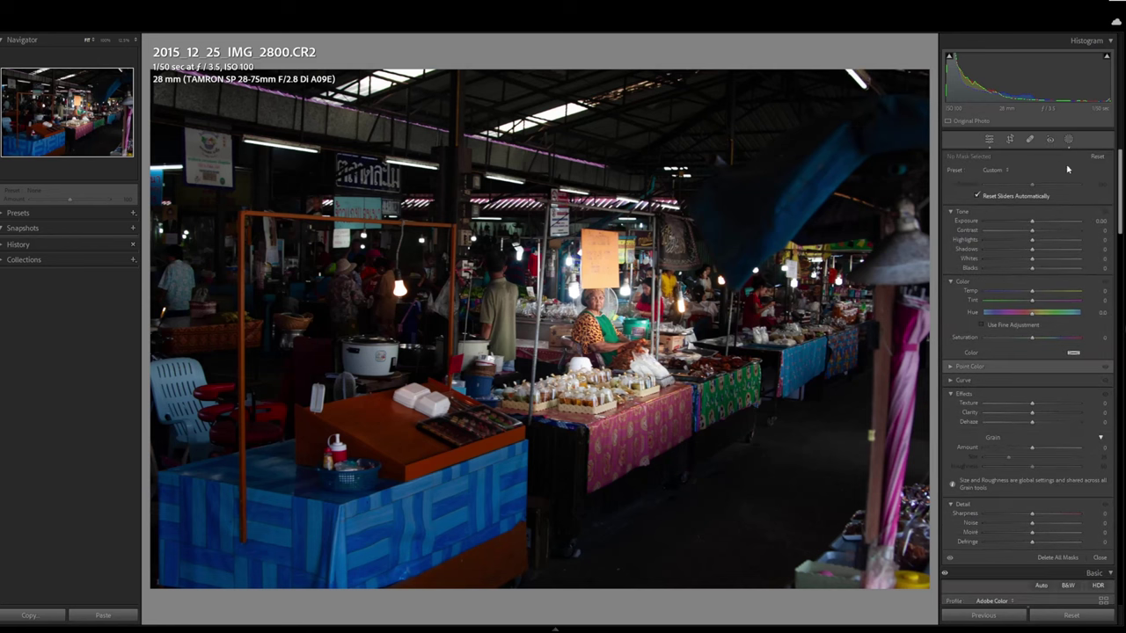
# Duplicate and invert Mask 1, setting the new mask's exposure to -0.47.
pyautogui.click(1068, 140)
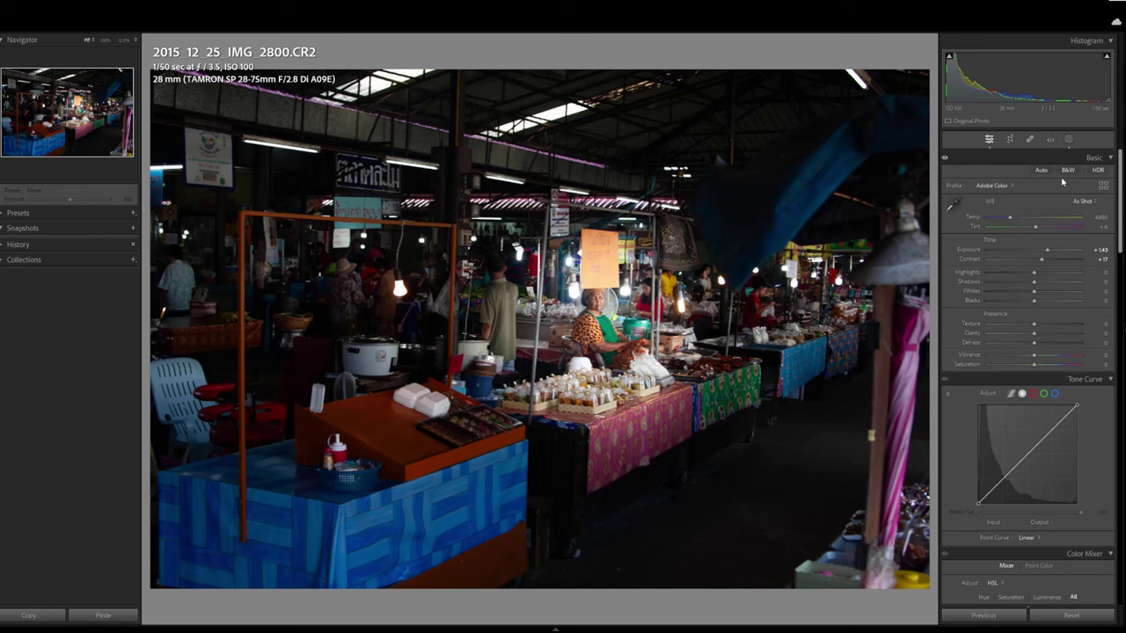
pyautogui.click(1068, 140)
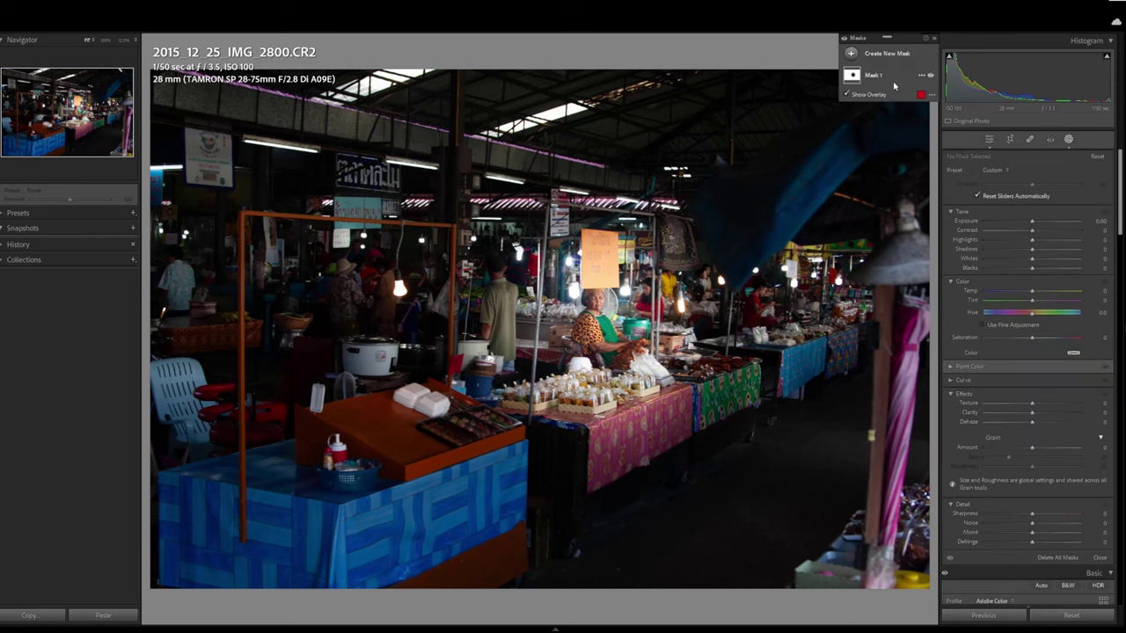
pyautogui.click(921, 76)
pyautogui.click(976, 105)
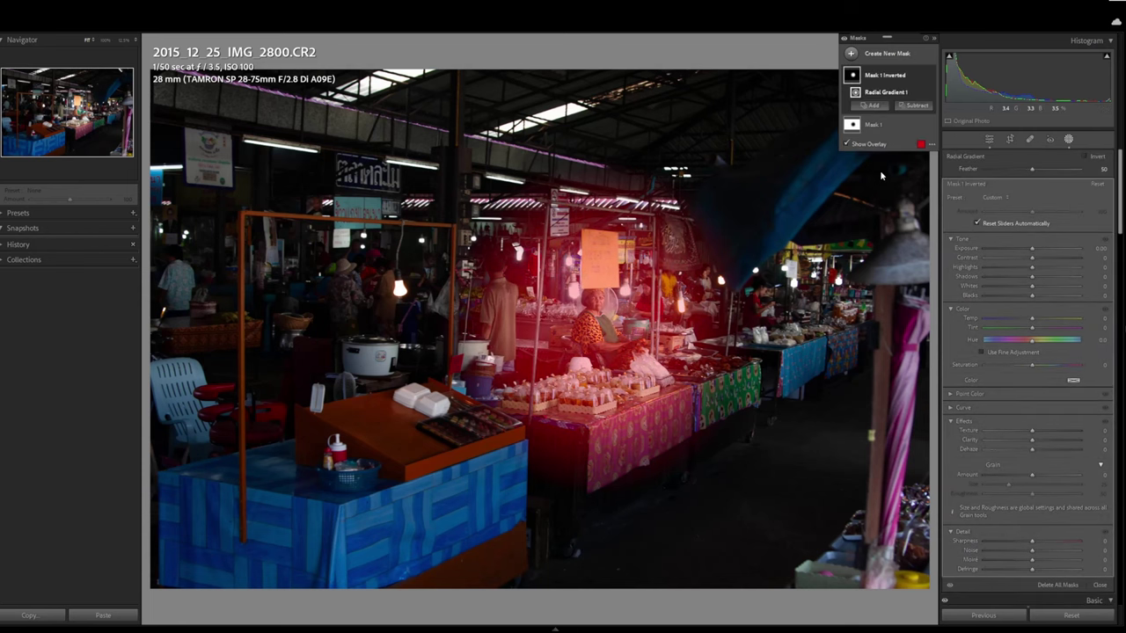
pyautogui.moveTo(1033, 249); pyautogui.dragTo(1026, 252)
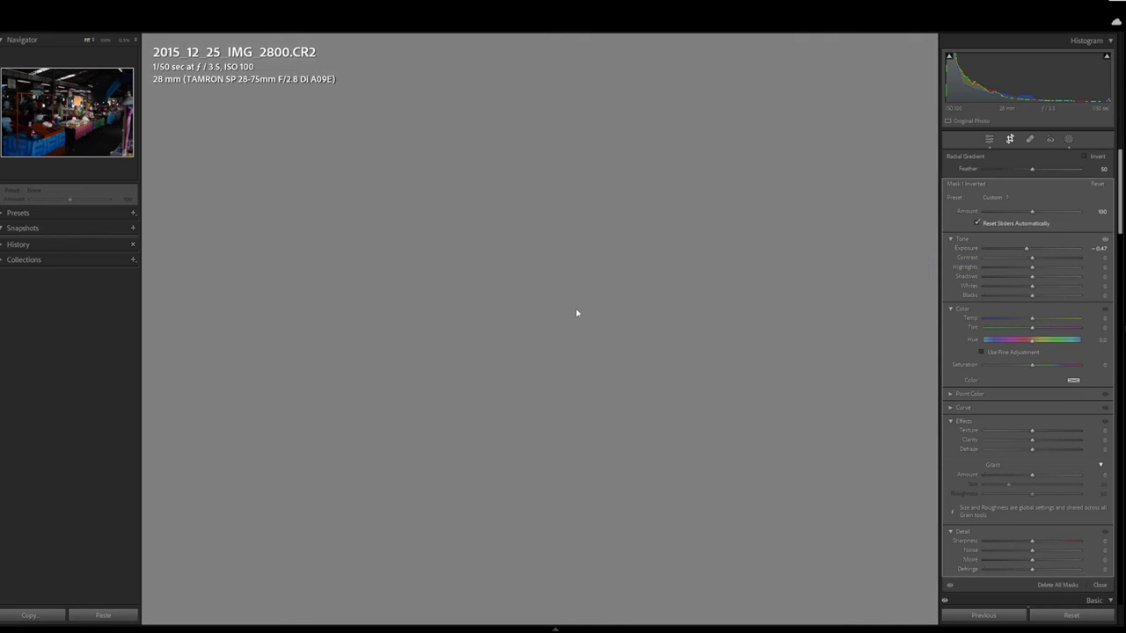
# Crop in from the bottom-left and reposition the image around the vendor.
pyautogui.press('r')
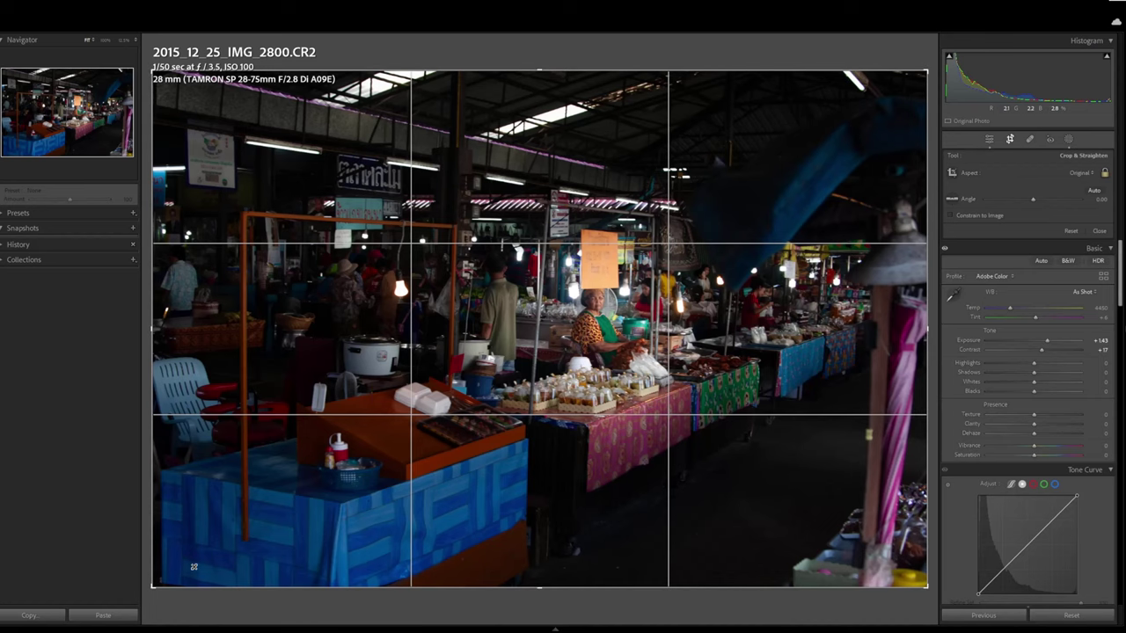
pyautogui.moveTo(193, 567); pyautogui.dragTo(244, 525)
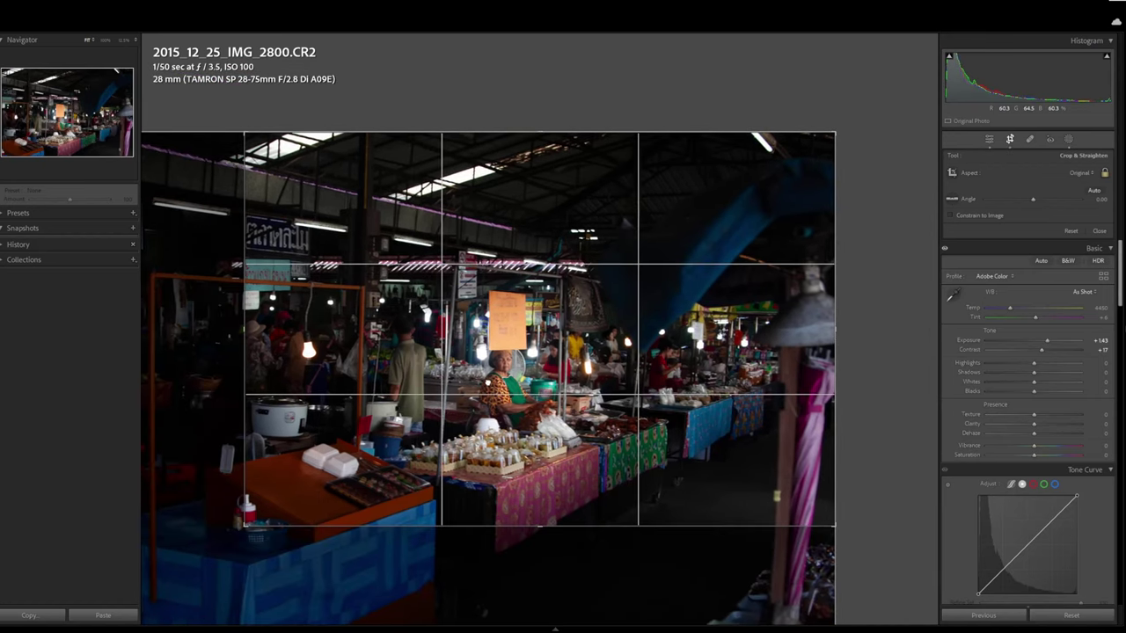
pyautogui.moveTo(540, 370); pyautogui.dragTo(540, 329)
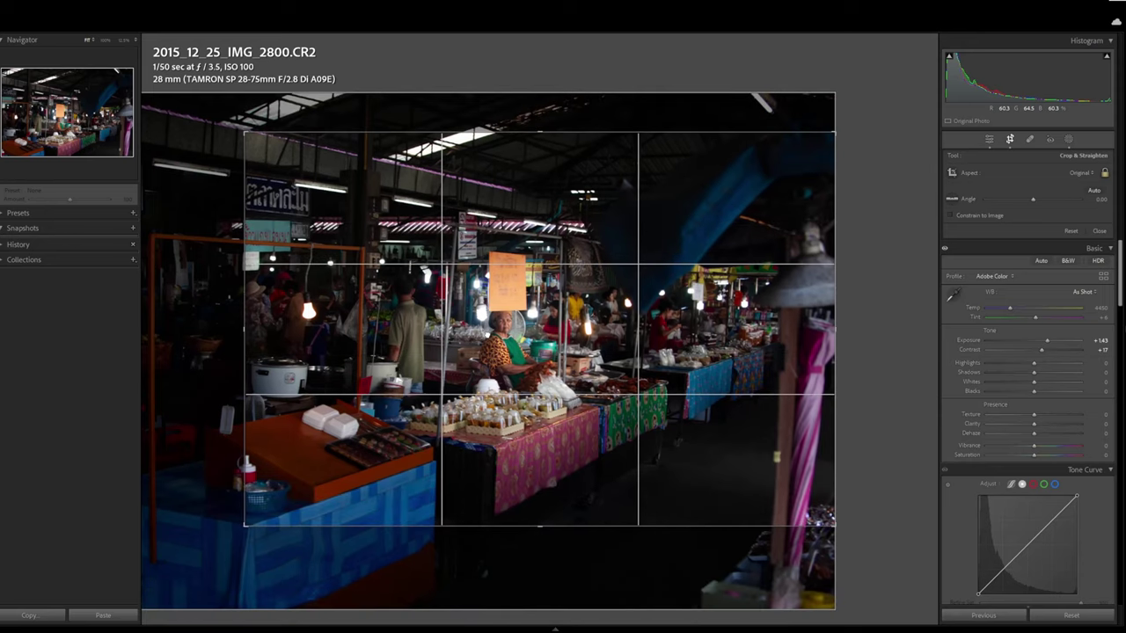
pyautogui.moveTo(243, 527); pyautogui.dragTo(265, 522)
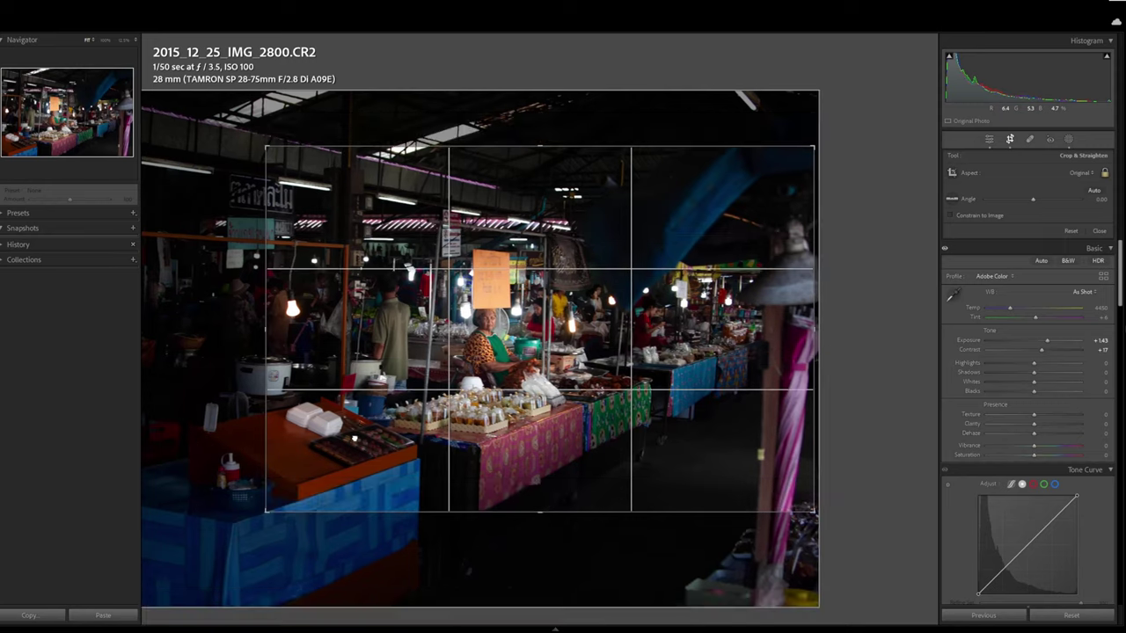
pyautogui.moveTo(354, 438); pyautogui.dragTo(341, 442)
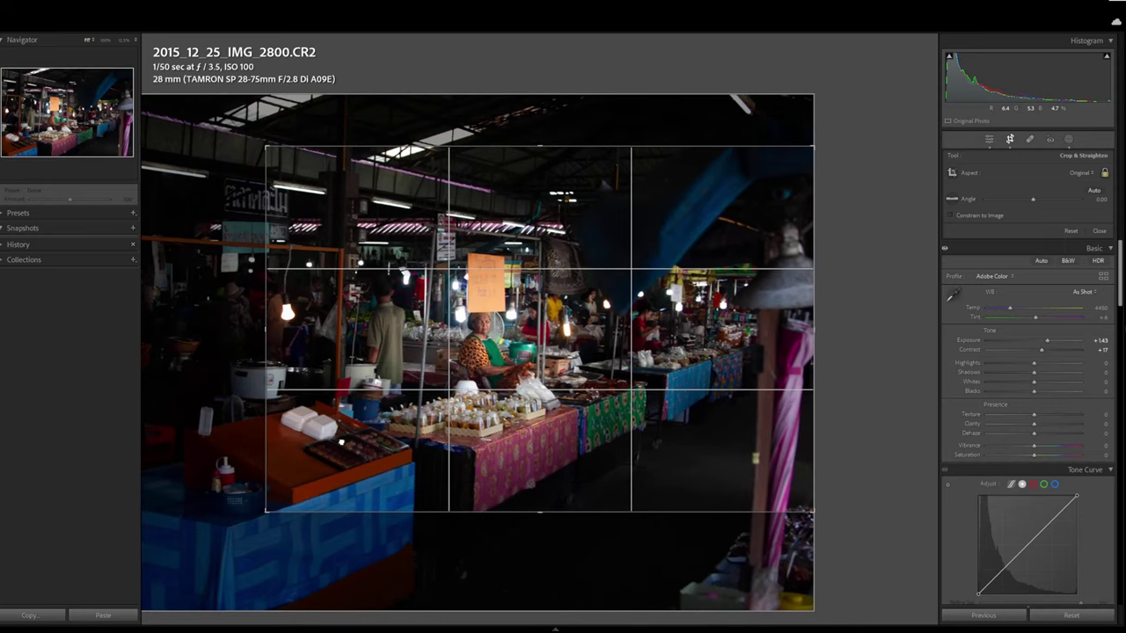
pyautogui.press('Return')
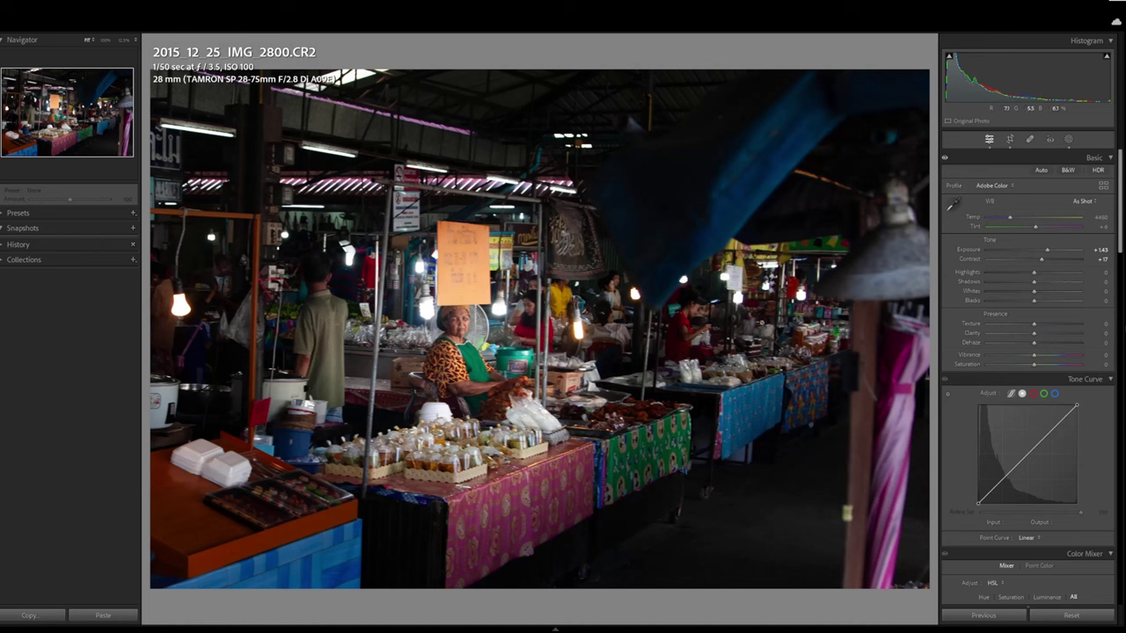
# Select the inverted radial Mask 1 and lower its exposure to -2.77.
pyautogui.click(1068, 139)
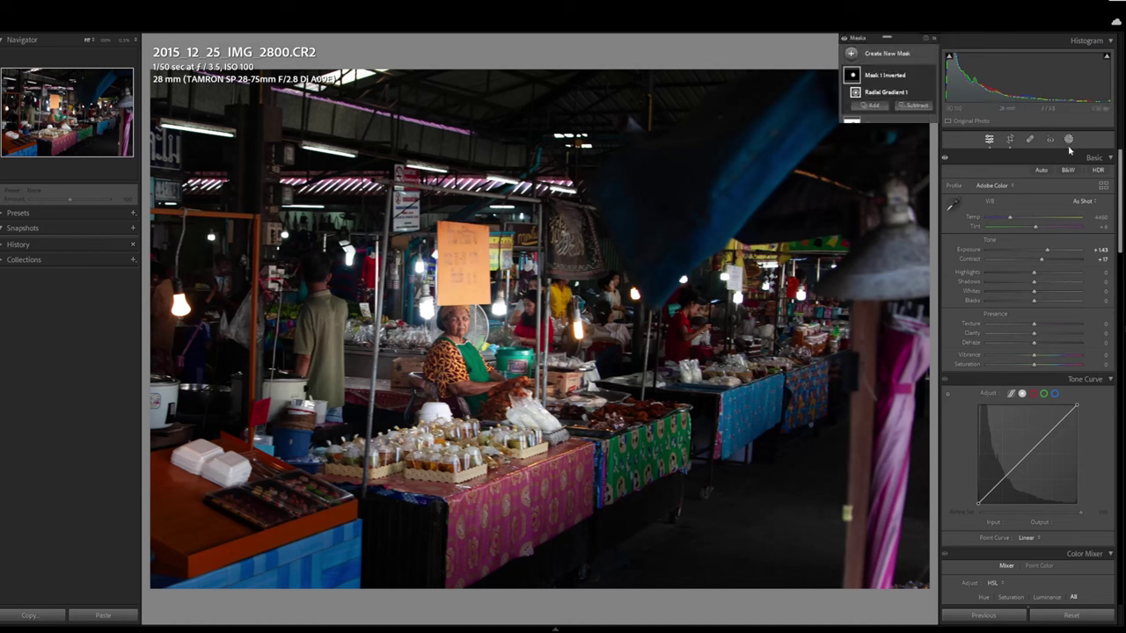
pyautogui.click(874, 96)
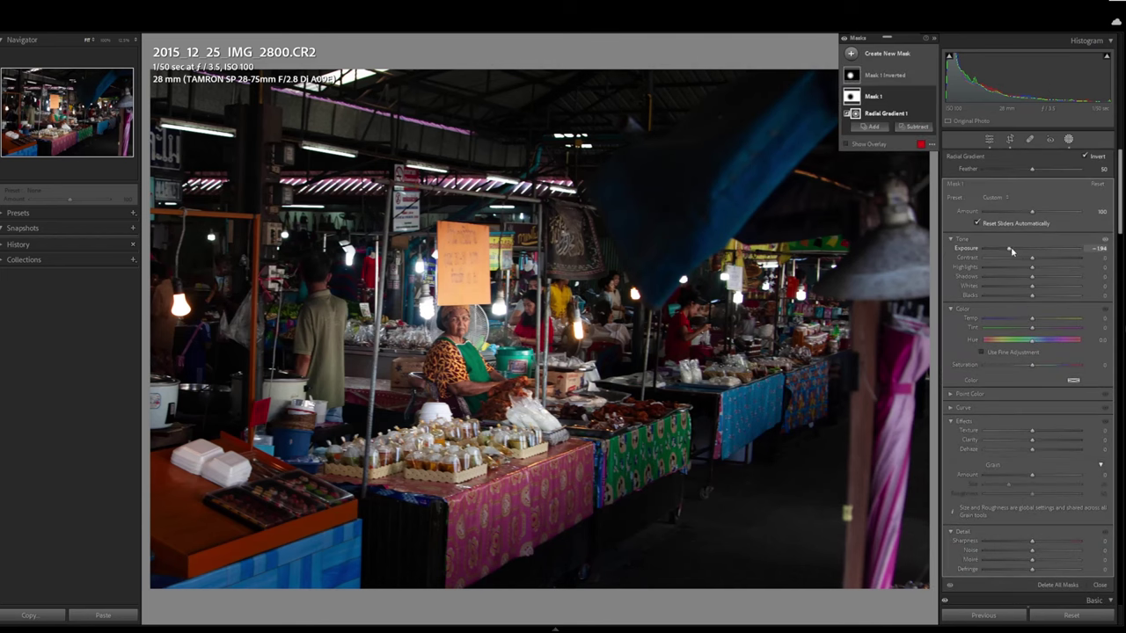
pyautogui.click(1009, 251)
pyautogui.moveTo(1009, 251); pyautogui.dragTo(1003, 251)
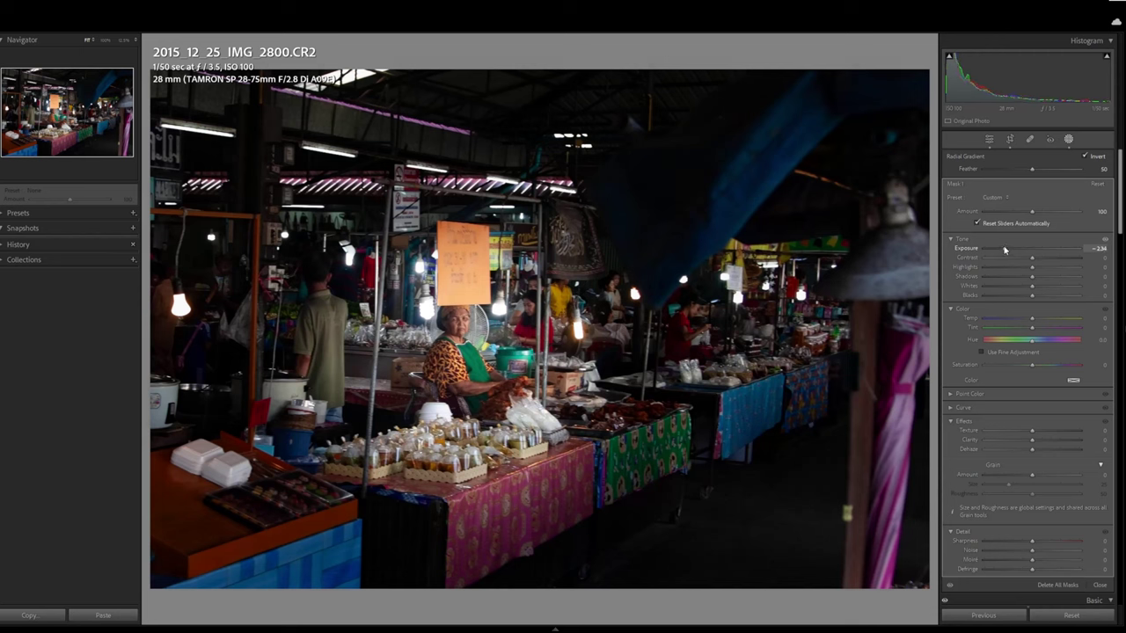
pyautogui.moveTo(1003, 250); pyautogui.dragTo(999, 249)
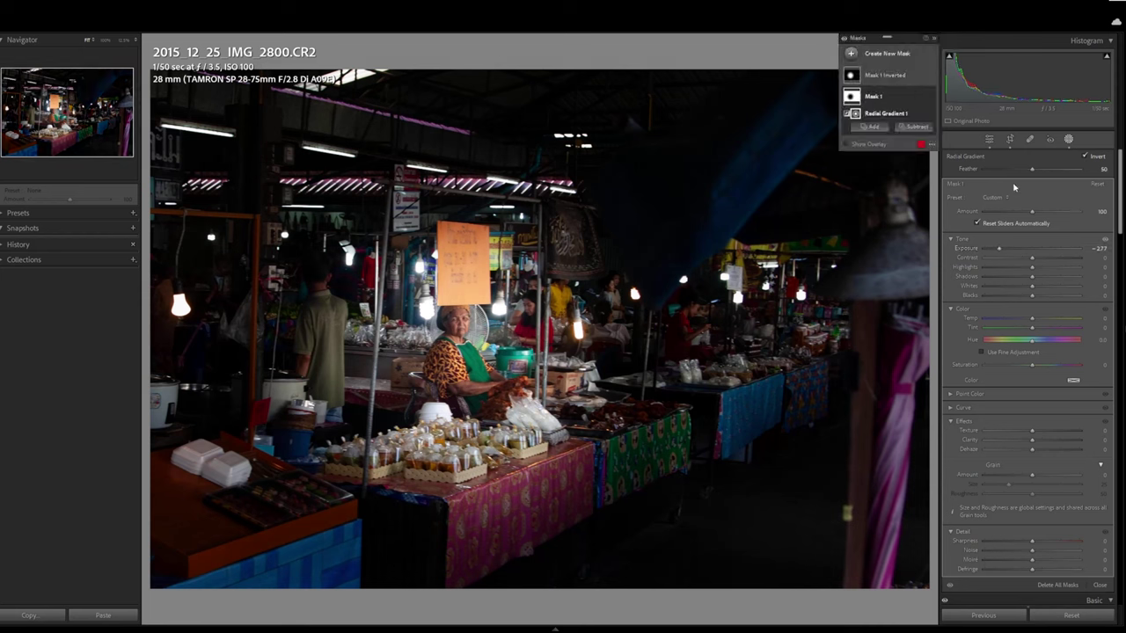
# Create a size-26 brush mask painted diagonally over the vendor's stall.
pyautogui.click(888, 55)
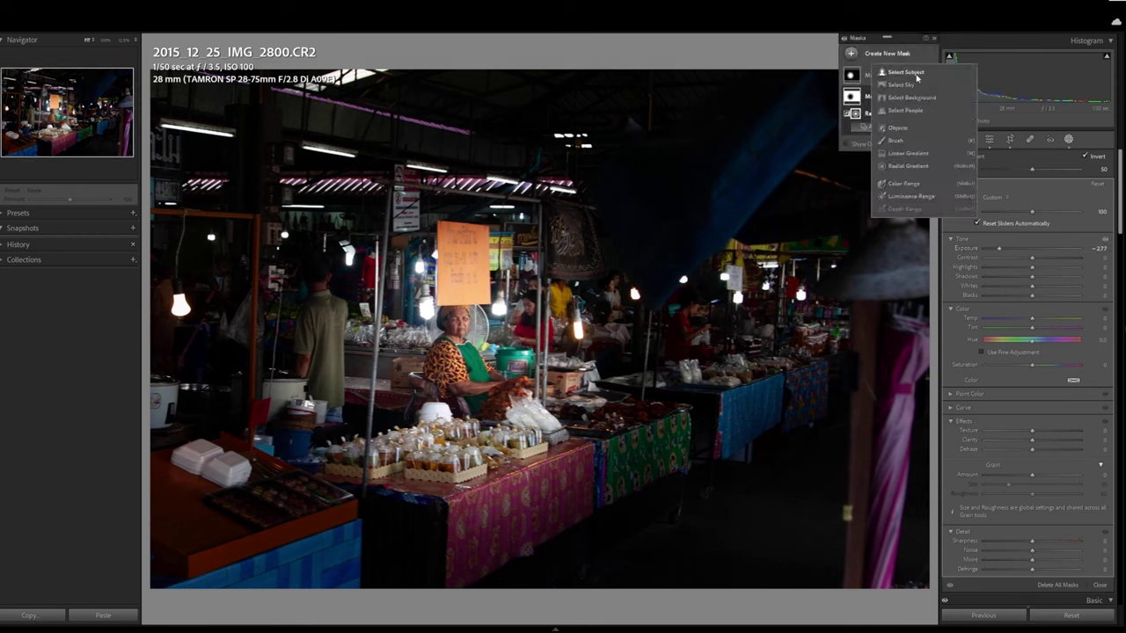
pyautogui.click(895, 140)
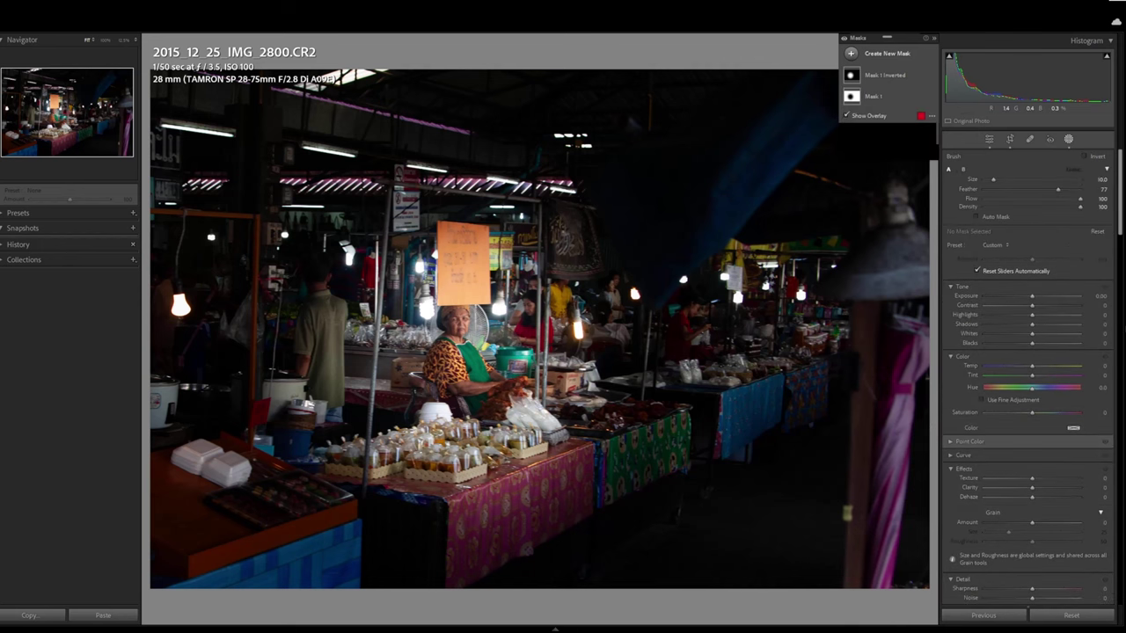
pyautogui.scroll(5, 642, 357)
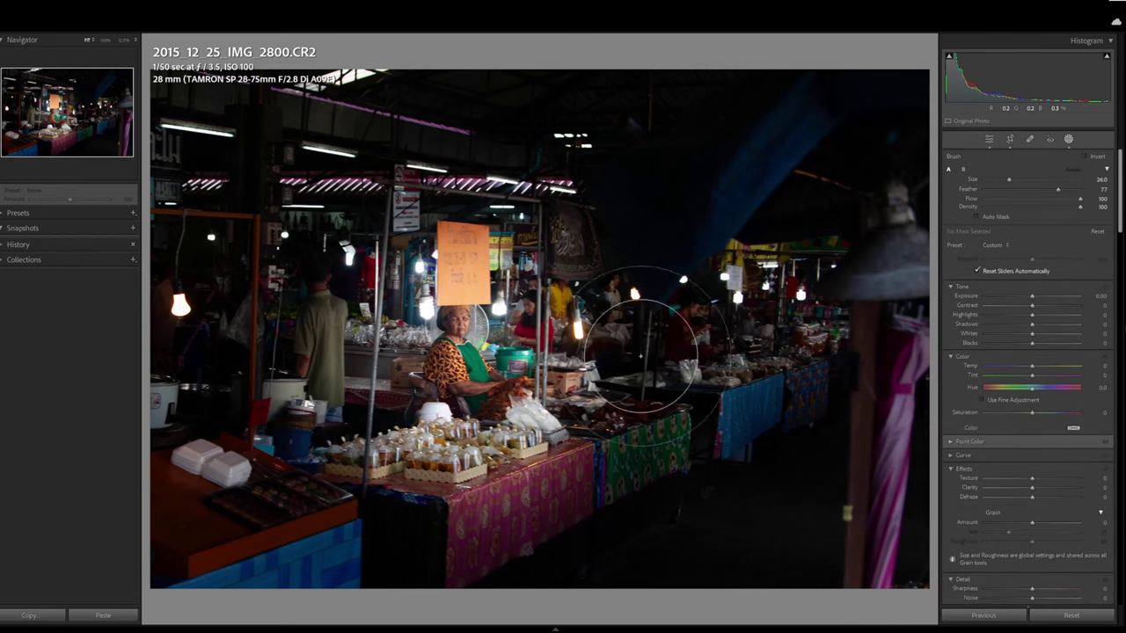
pyautogui.moveTo(615, 365); pyautogui.dragTo(870, 252)
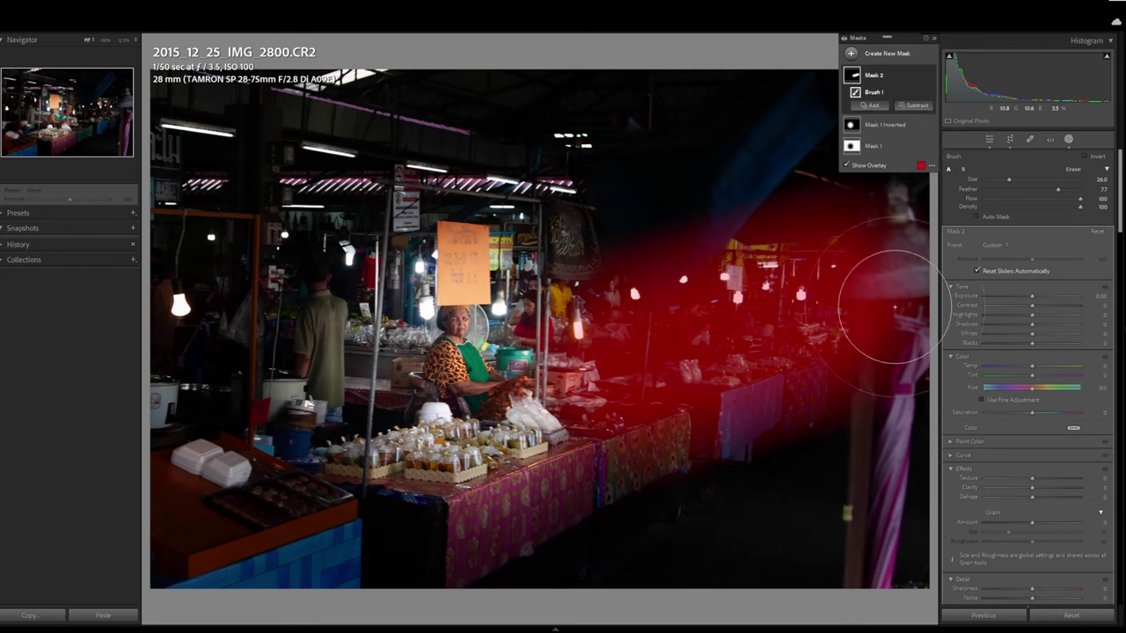
# Erase the brush mask off the right umbrella, extend it over the left stalls, and brighten it to +0.79.
pyautogui.press('alt')
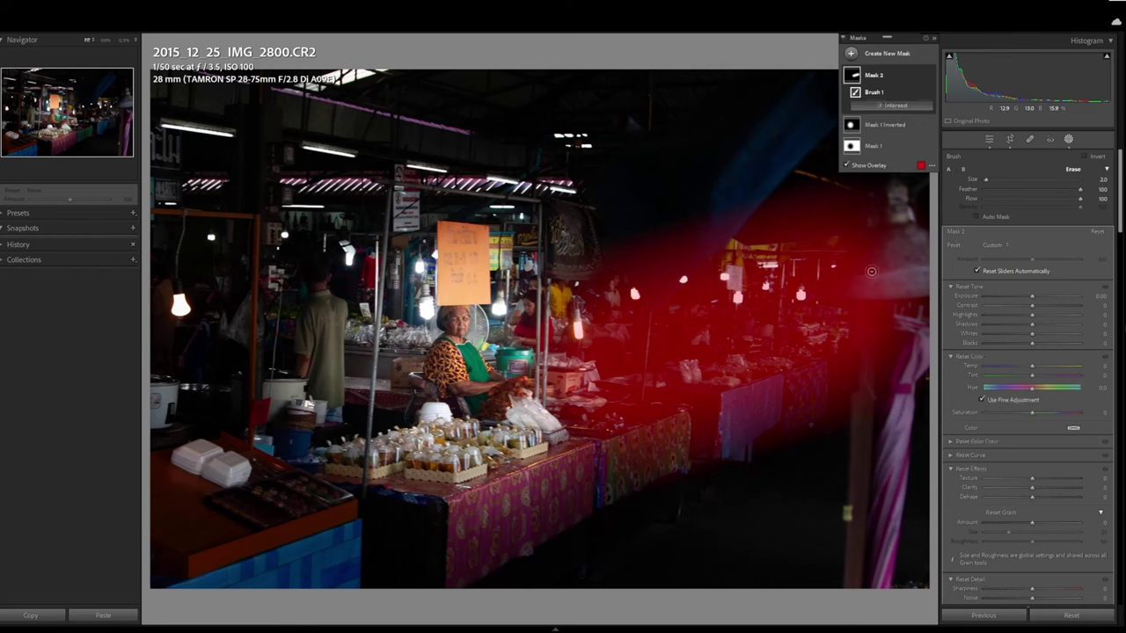
pyautogui.scroll(3, 868, 266)
pyautogui.scroll(3, 857, 251)
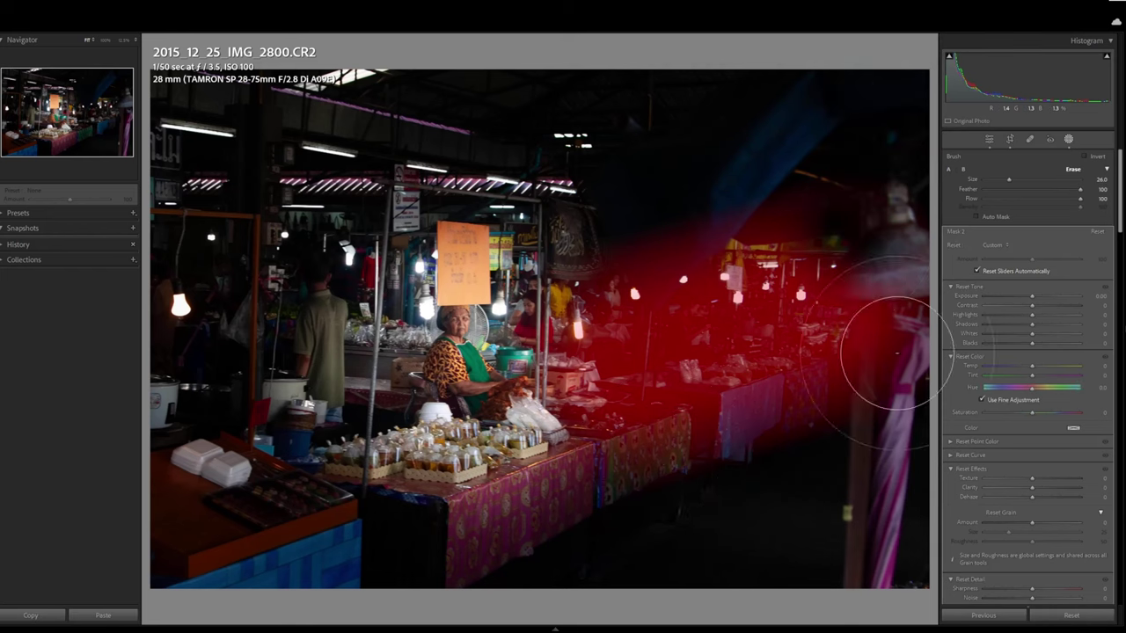
pyautogui.moveTo(895, 352); pyautogui.dragTo(887, 181)
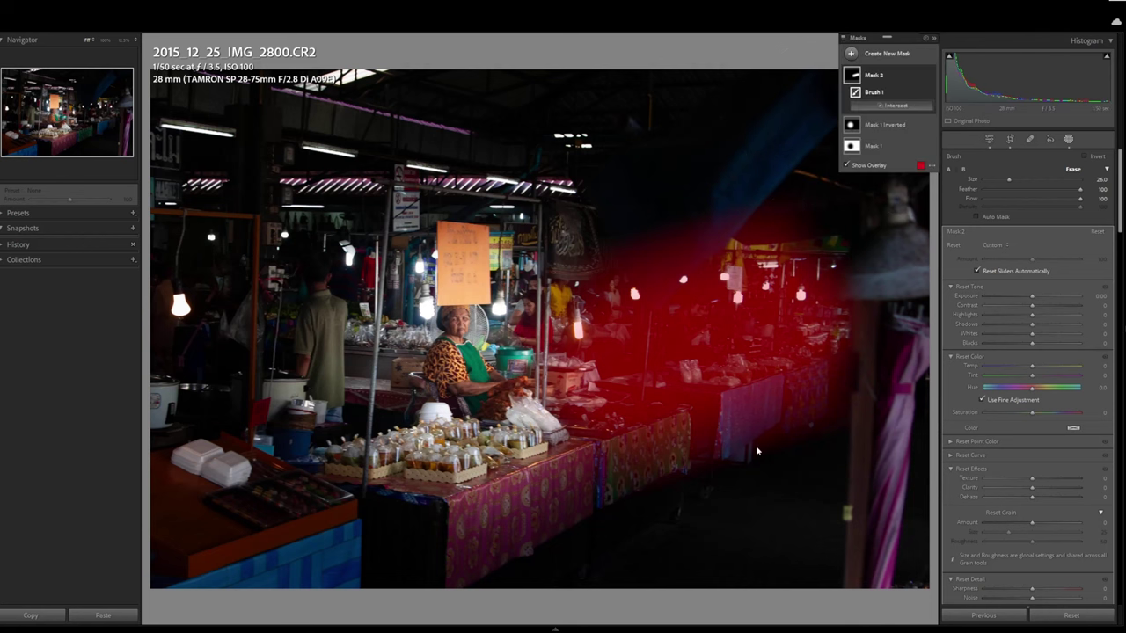
pyautogui.moveTo(305, 342)
pyautogui.mouseDown()
pyautogui.moveTo(226, 452)
pyautogui.moveTo(377, 520)
pyautogui.mouseUp()
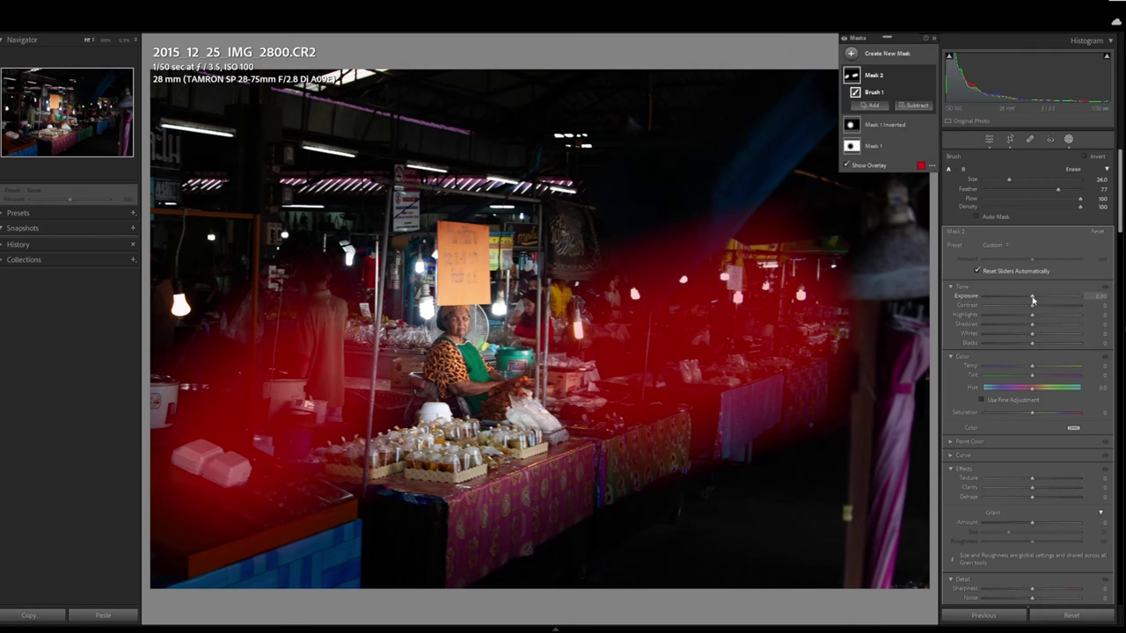
pyautogui.moveTo(1032, 301); pyautogui.dragTo(1040, 300)
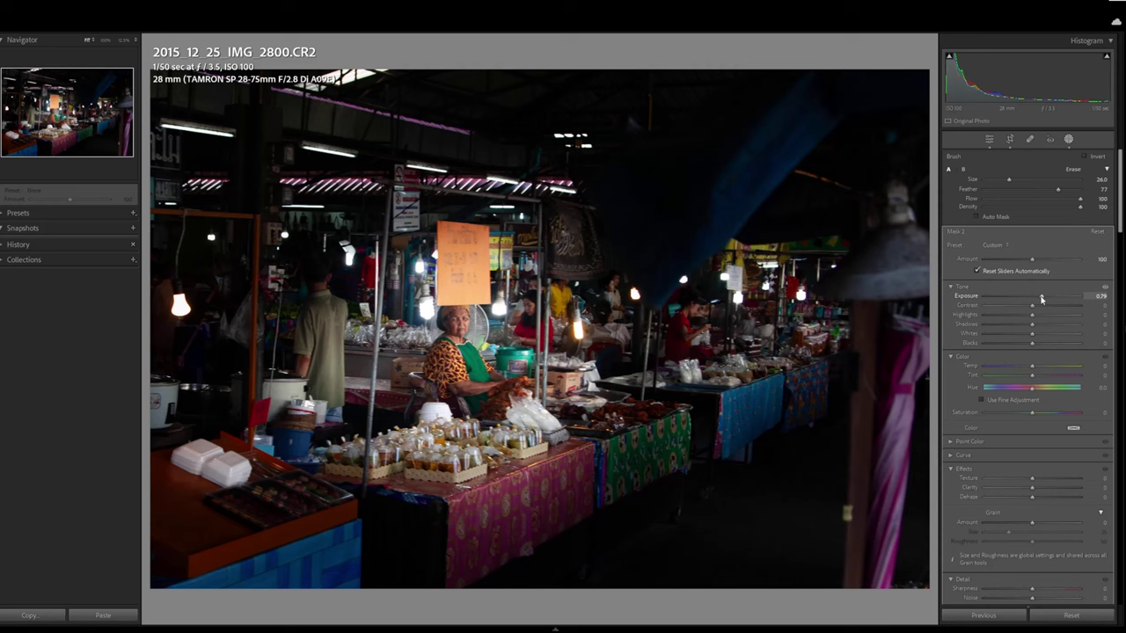
# Exit masking and raise Calibration primary saturation to red +20, green +24, blue +32.
pyautogui.press('Delete')
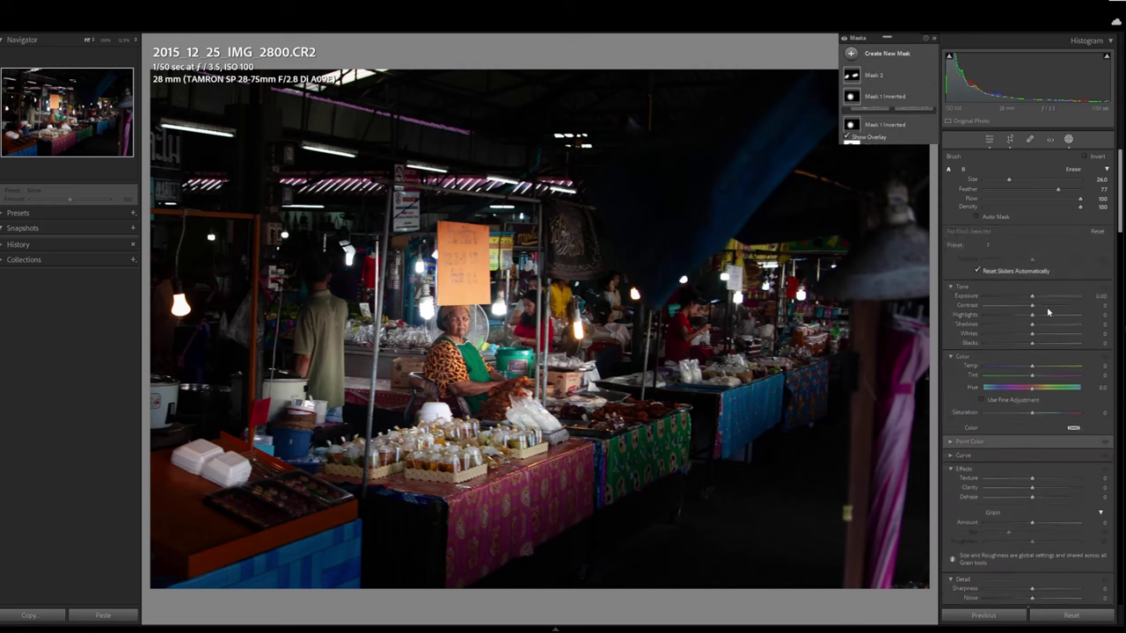
pyautogui.hotkey('shift', 'w')
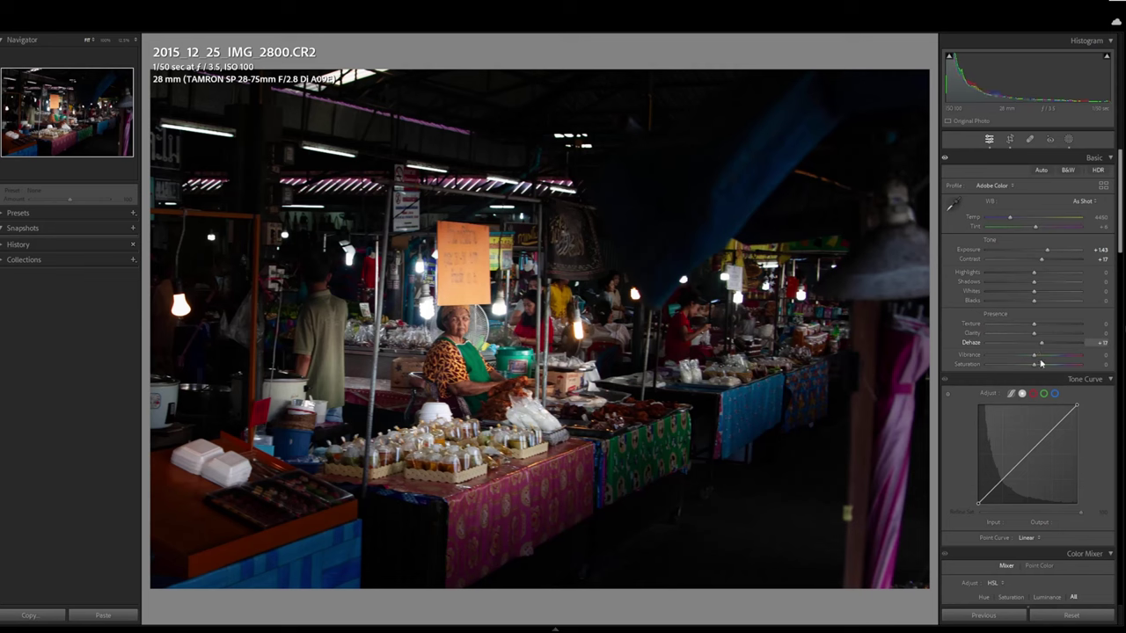
pyautogui.scroll(-5, 1061, 356)
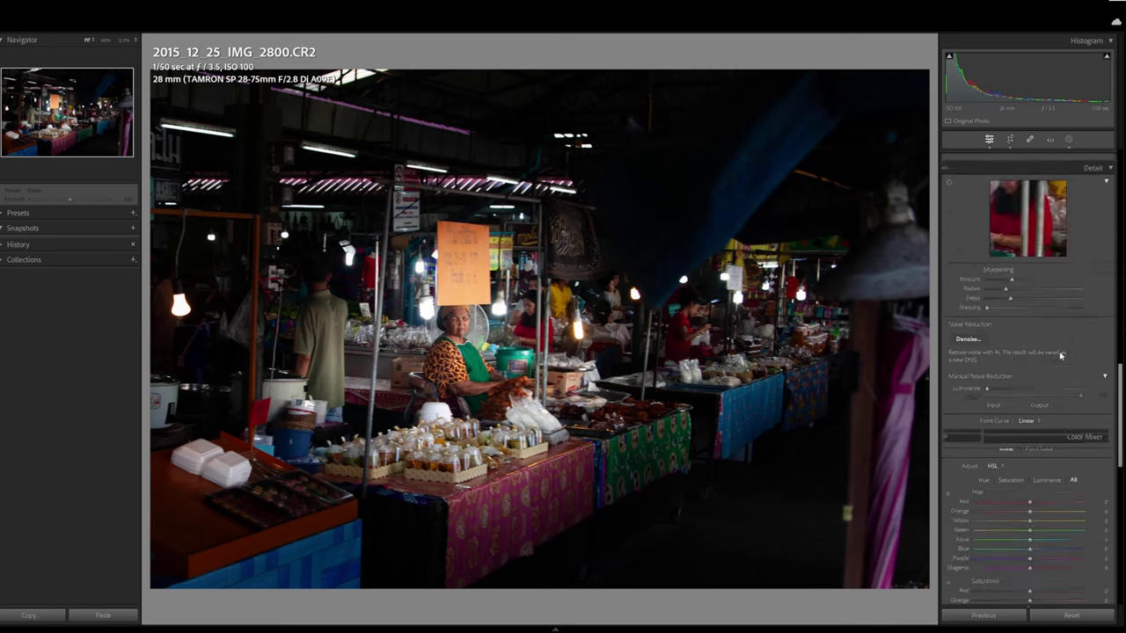
pyautogui.scroll(-10, 1060, 356)
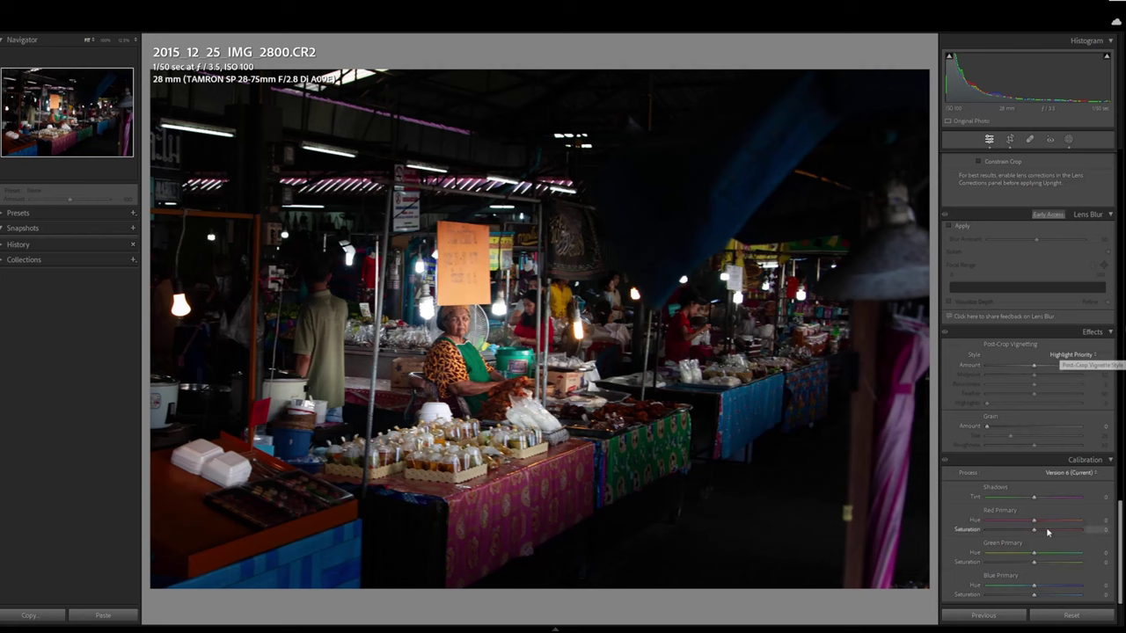
pyautogui.moveTo(1047, 531); pyautogui.dragTo(1046, 596)
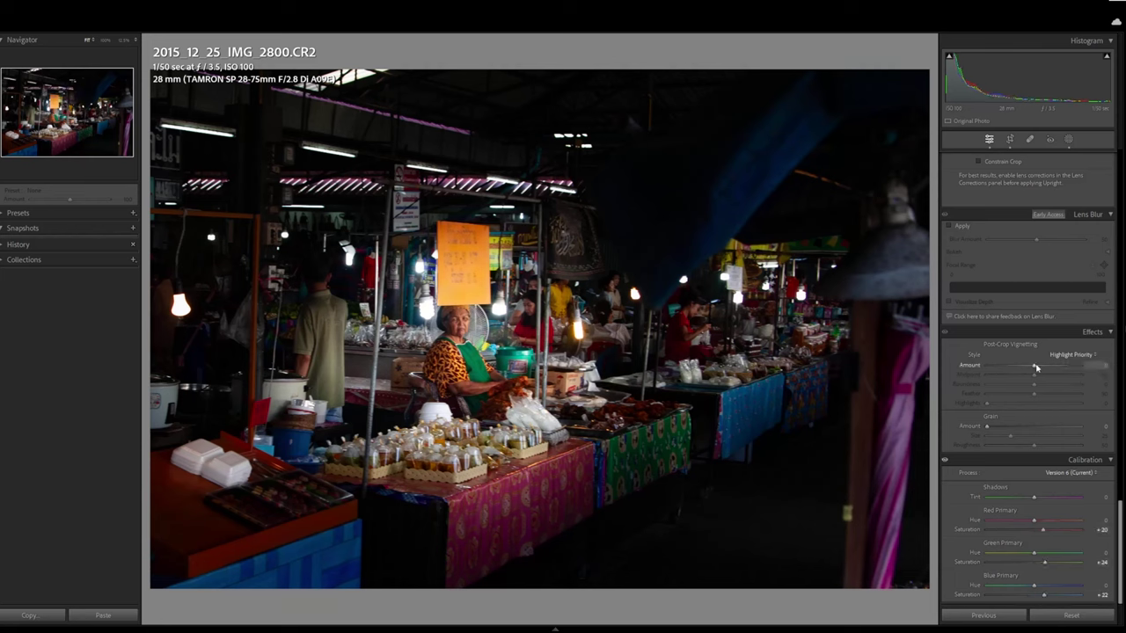
pyautogui.scroll(5, 1036, 361)
pyautogui.scroll(10, 1038, 343)
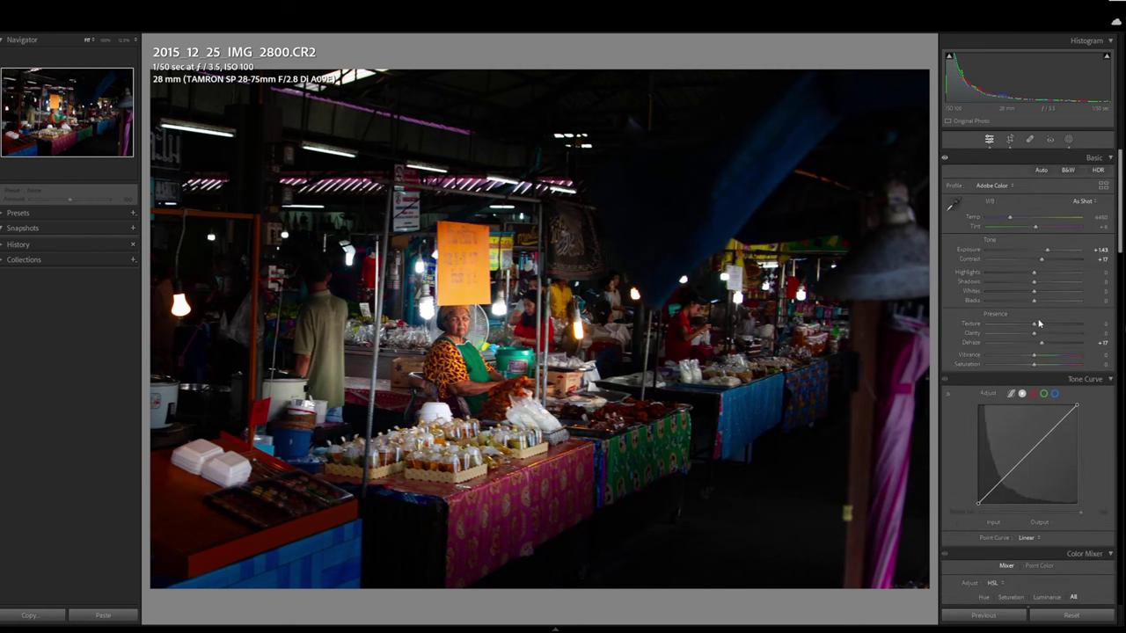
# Set Saturation to -13 and Whites to +36, then check the Before/After view.
pyautogui.moveTo(1034, 365); pyautogui.dragTo(1027, 369)
pyautogui.moveTo(1035, 297); pyautogui.dragTo(1051, 297)
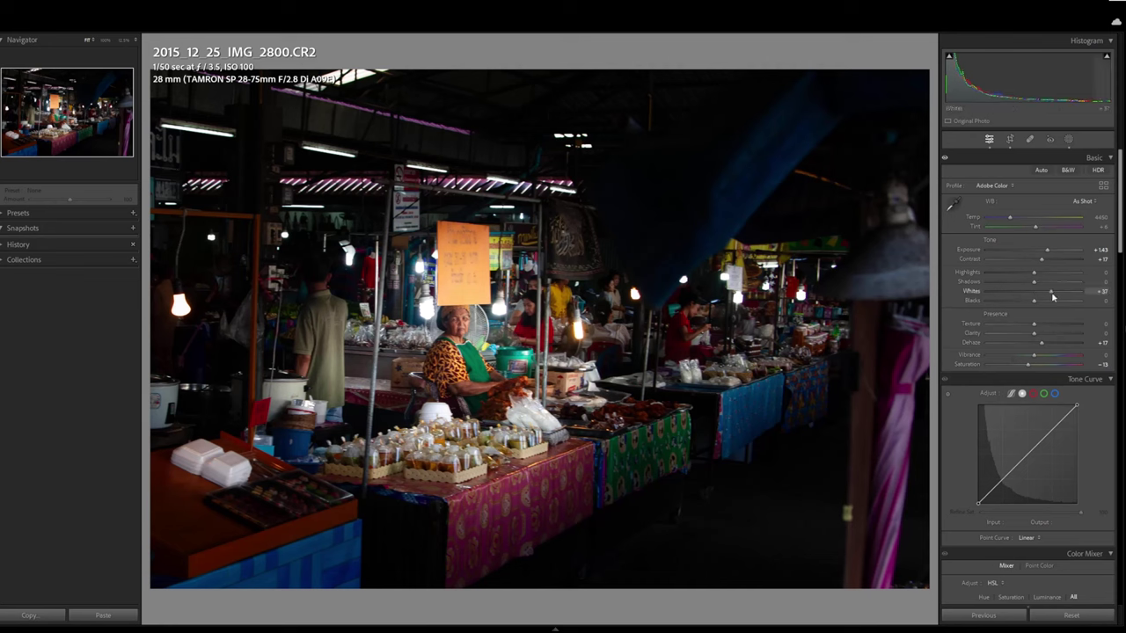
pyautogui.press('y')
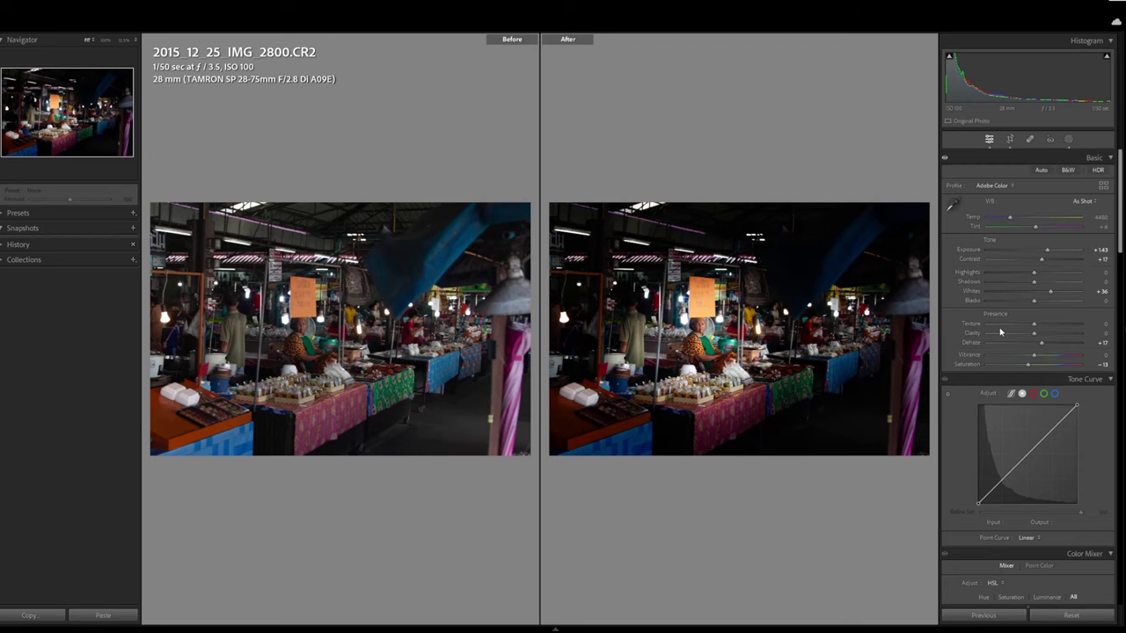
pyautogui.press('y')
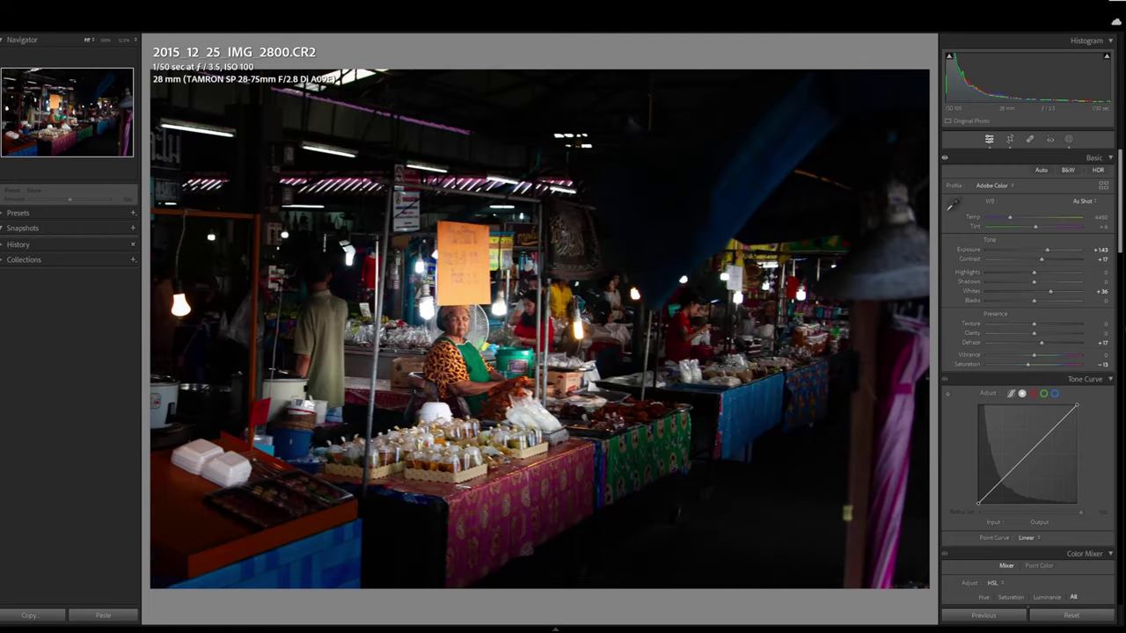